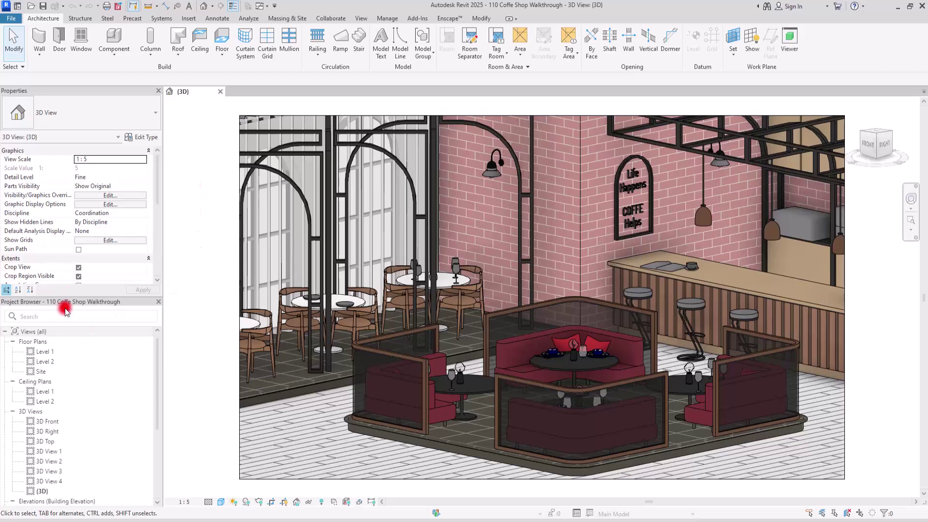
Scroll the Project Browser to the Walkthroughs group and select Walkthrough 1
{"action": "scroll", "coordinate": [72, 351], "scroll_direction": "down", "scroll_amount": 4}
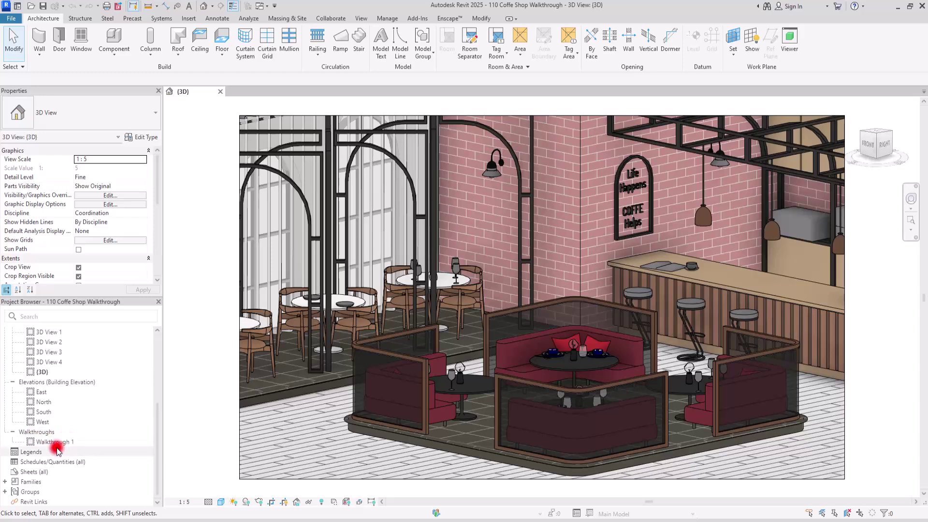
{"action": "left_click", "coordinate": [30, 442]}
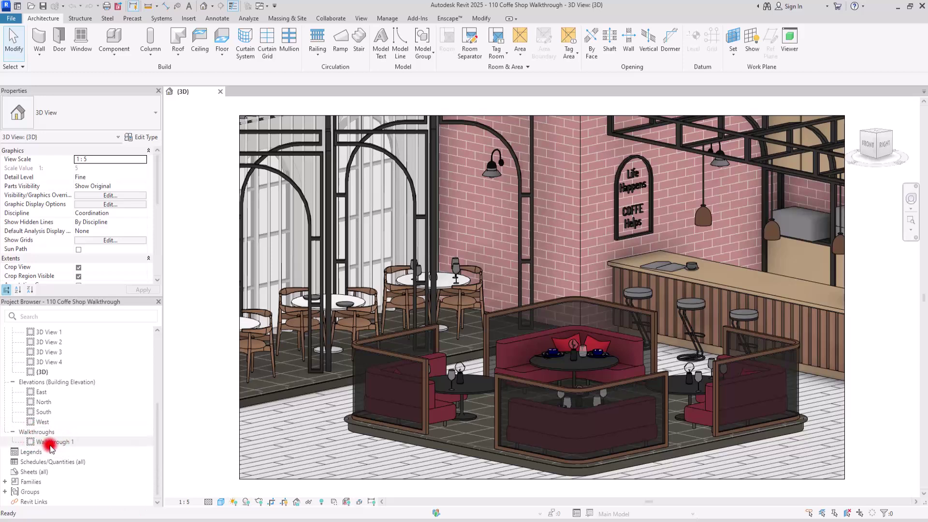
Open Walkthrough 1 and start the File > Export > Images and Animations > Walkthrough export
{"action": "double_click", "coordinate": [57, 443]}
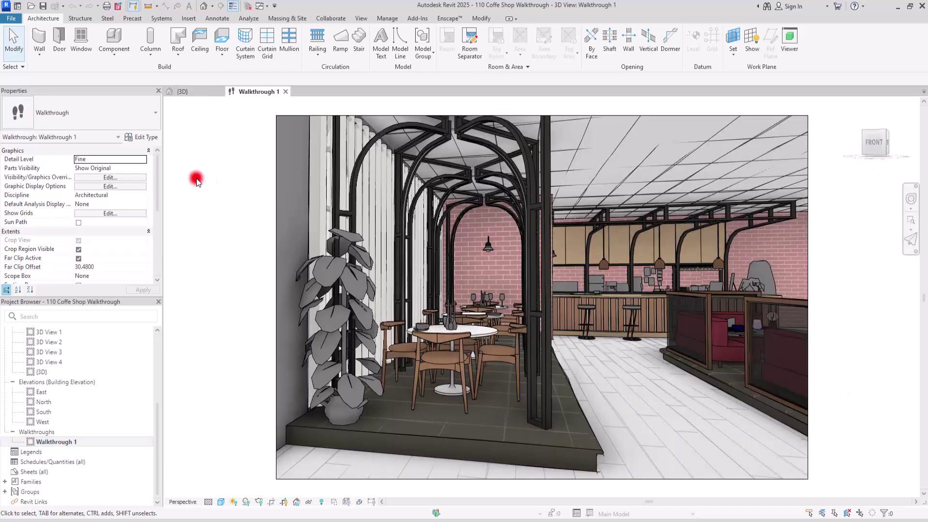
{"action": "left_click", "coordinate": [10, 18]}
{"action": "left_click", "coordinate": [58, 163]}
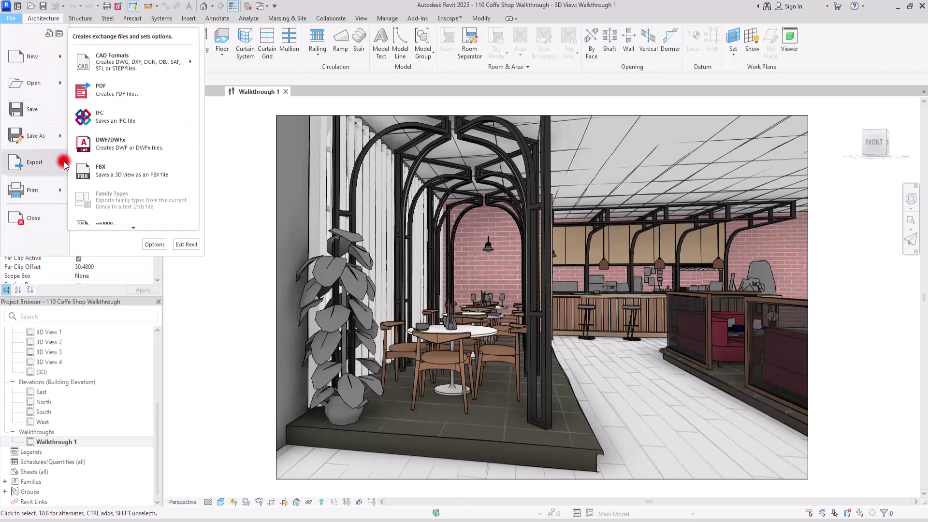
{"action": "left_click", "coordinate": [132, 226]}
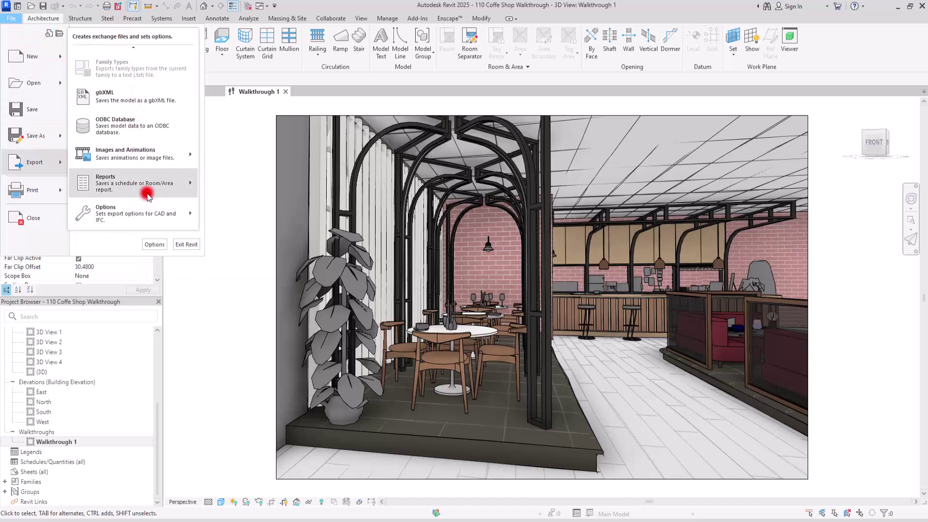
{"action": "mouse_move", "coordinate": [155, 151]}
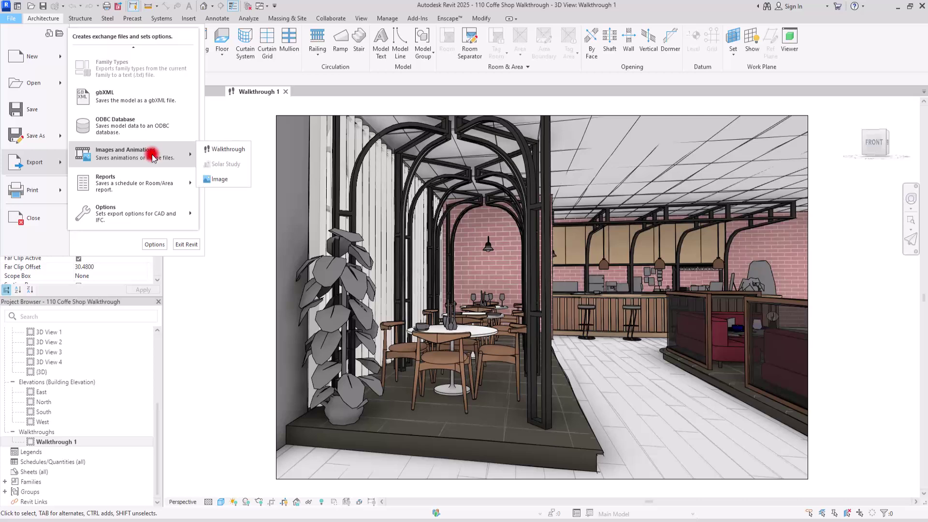
{"action": "left_click", "coordinate": [230, 149]}
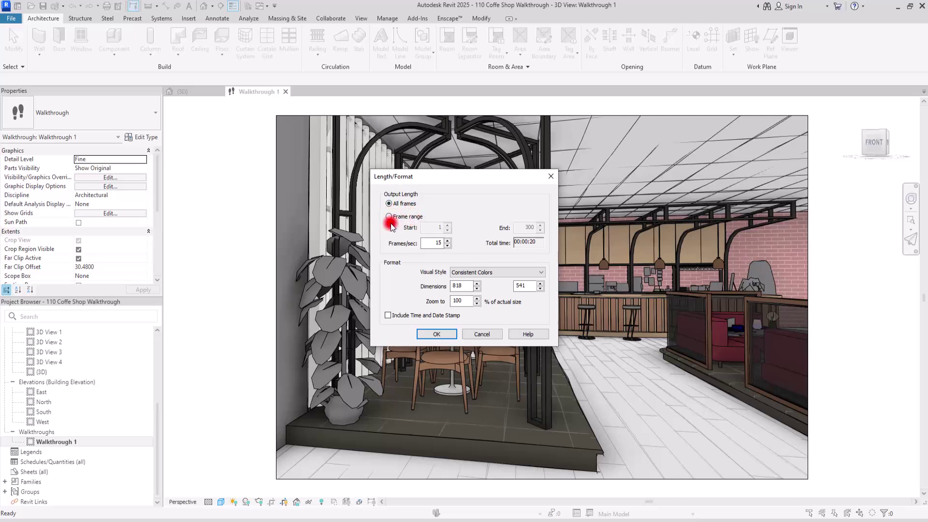
Try a frame range of 30 to 60, then switch back to All frames
{"action": "left_click", "coordinate": [408, 218]}
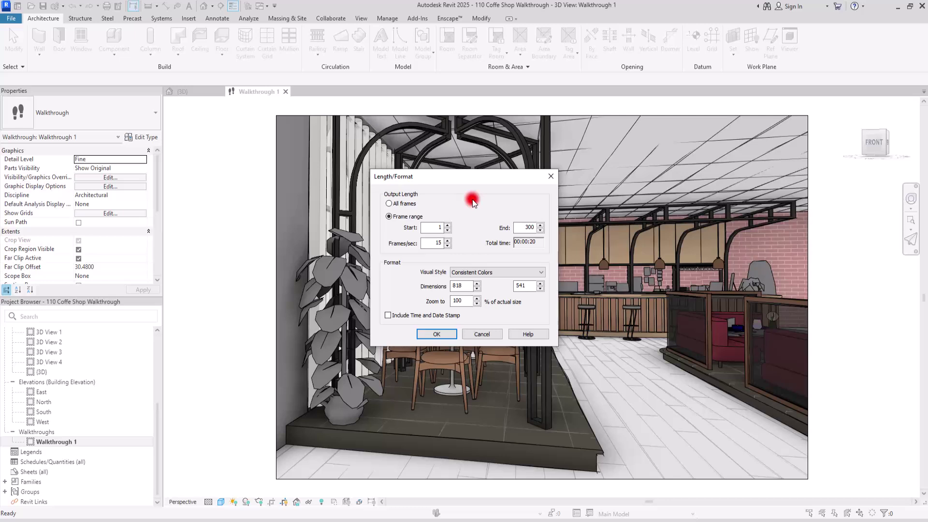
{"action": "double_click", "coordinate": [433, 227]}
{"action": "double_click", "coordinate": [527, 228]}
{"action": "left_click", "coordinate": [398, 204]}
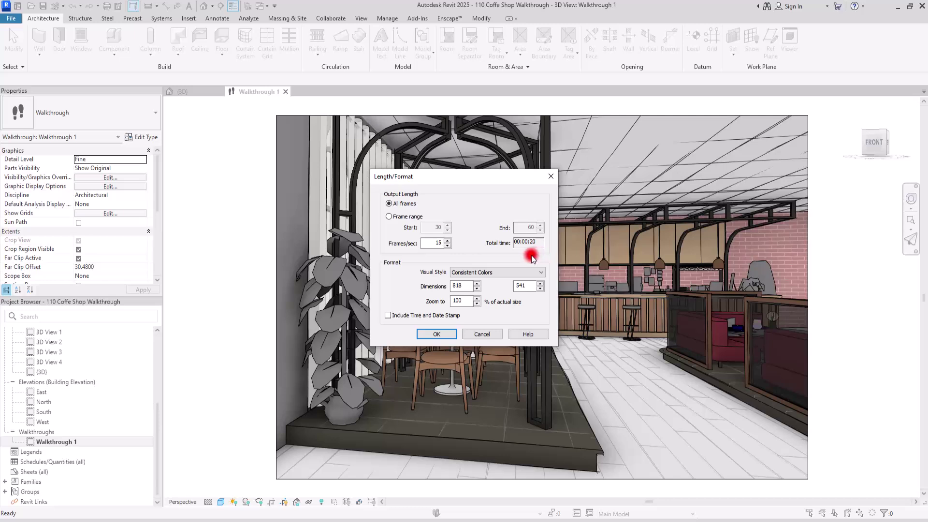
Change Frames/sec to 30, shortening the total time to 00:00:10
{"action": "double_click", "coordinate": [429, 243]}
{"action": "type", "text": "30"}
Cancel the export and open Walkthrough Frames (300), unchecking Uniform Speed to see keyframe timing
{"action": "left_click", "coordinate": [484, 334]}
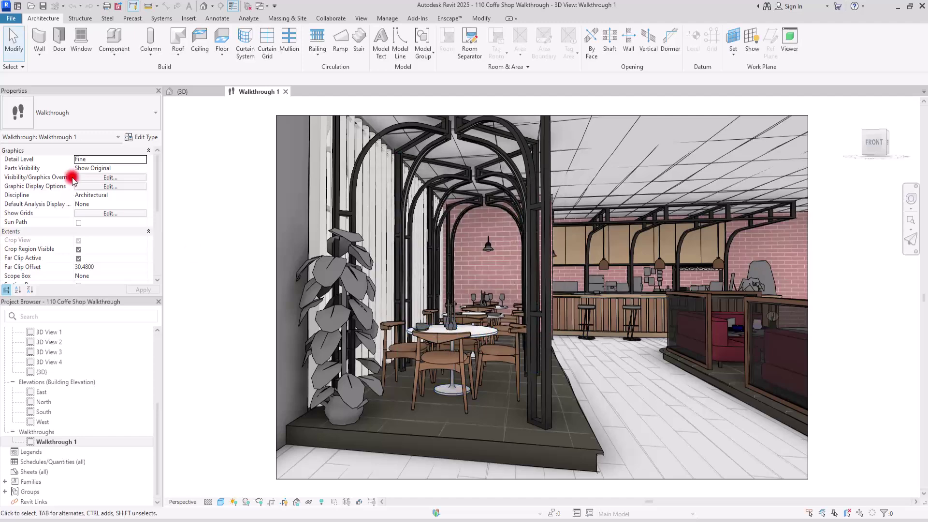
{"action": "scroll", "coordinate": [130, 207], "scroll_direction": "down", "scroll_amount": 5}
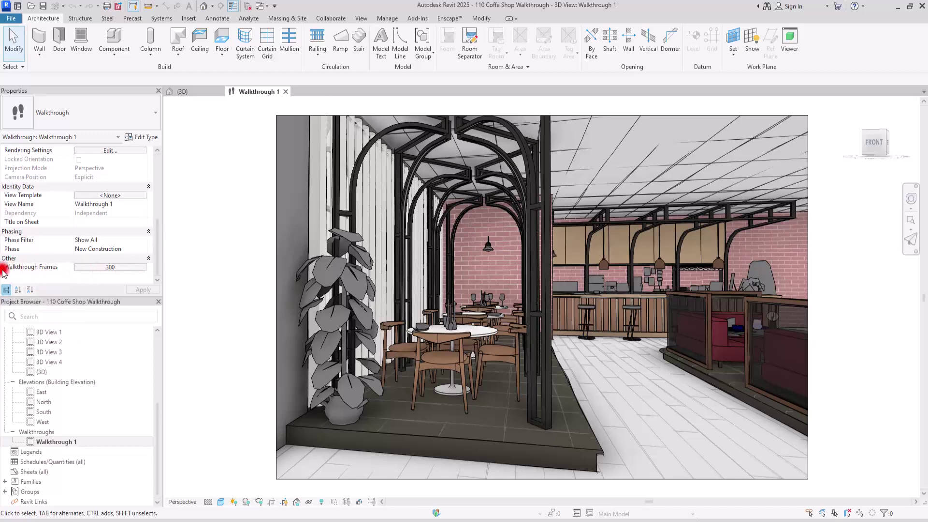
{"action": "left_click", "coordinate": [98, 268]}
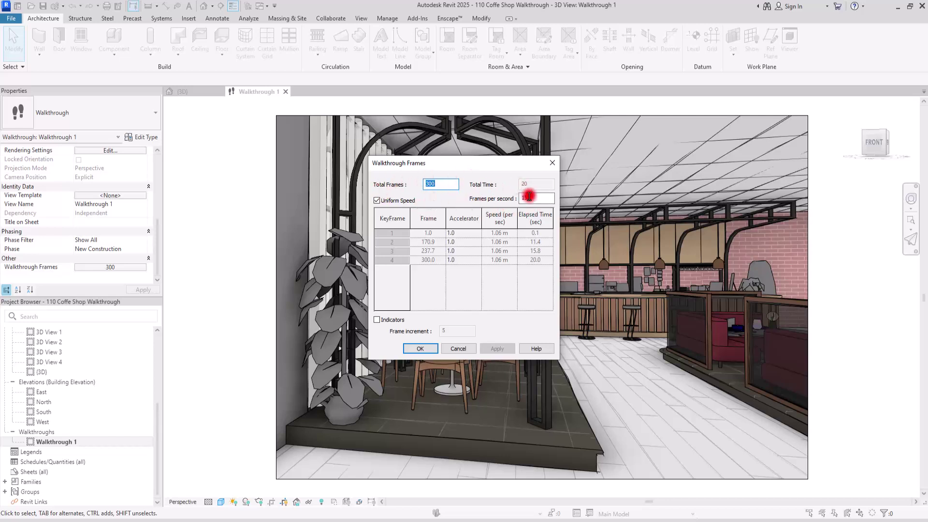
{"action": "left_click", "coordinate": [377, 200]}
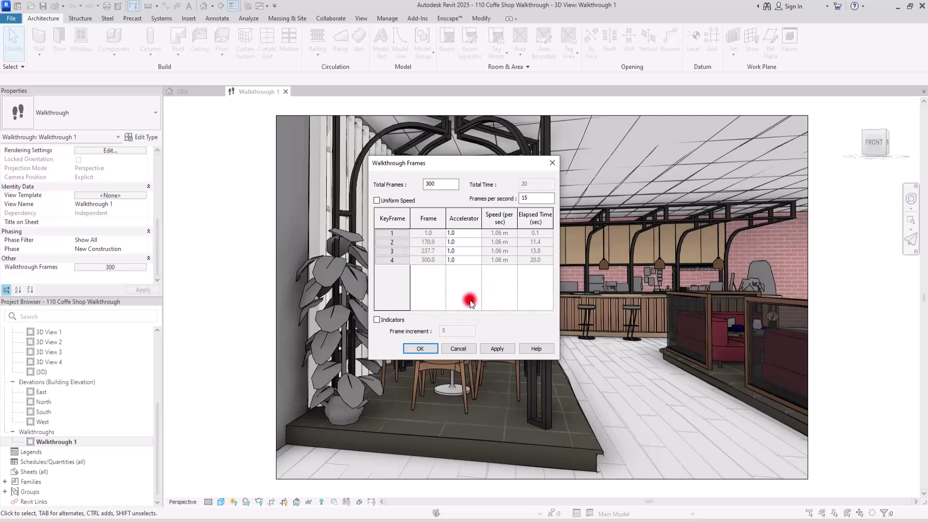
Close Walkthrough Frames, then check the 300-frame count via Edit Walkthrough and cancel
{"action": "left_click", "coordinate": [552, 164]}
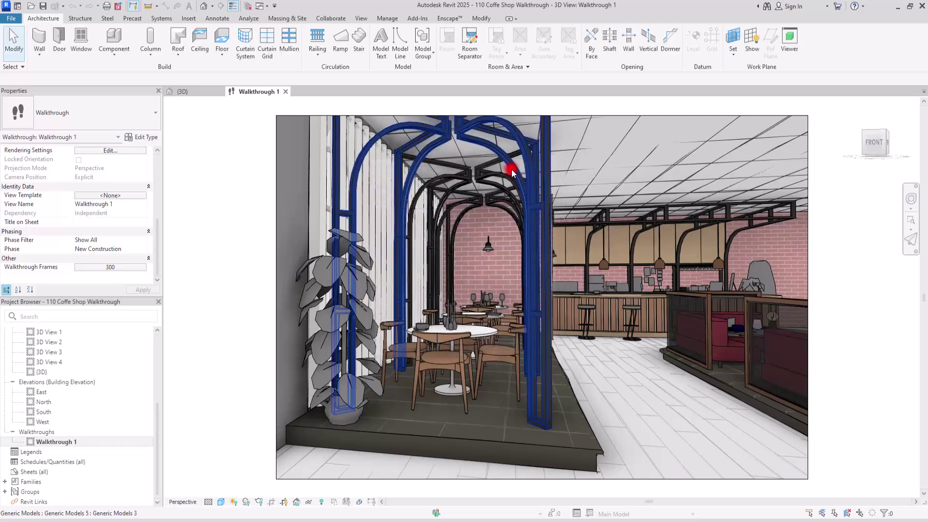
{"action": "left_click", "coordinate": [276, 222]}
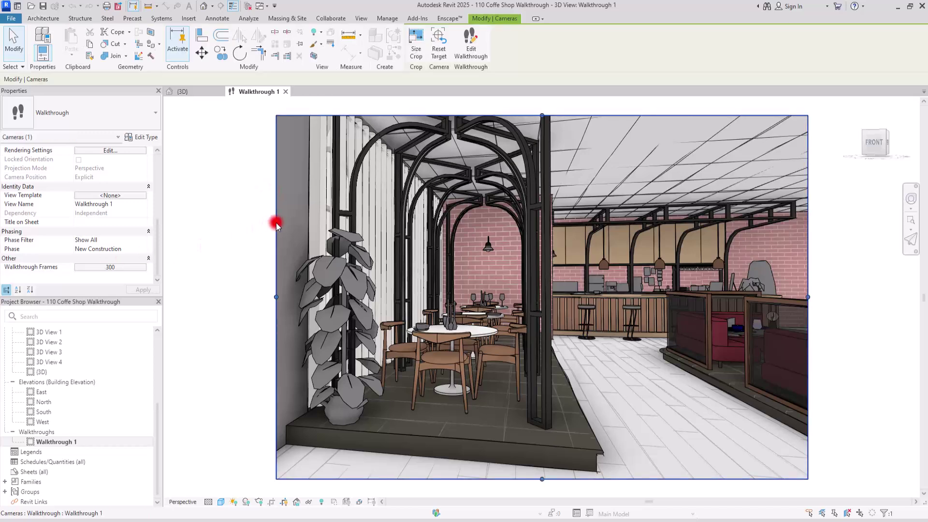
{"action": "left_click", "coordinate": [470, 45]}
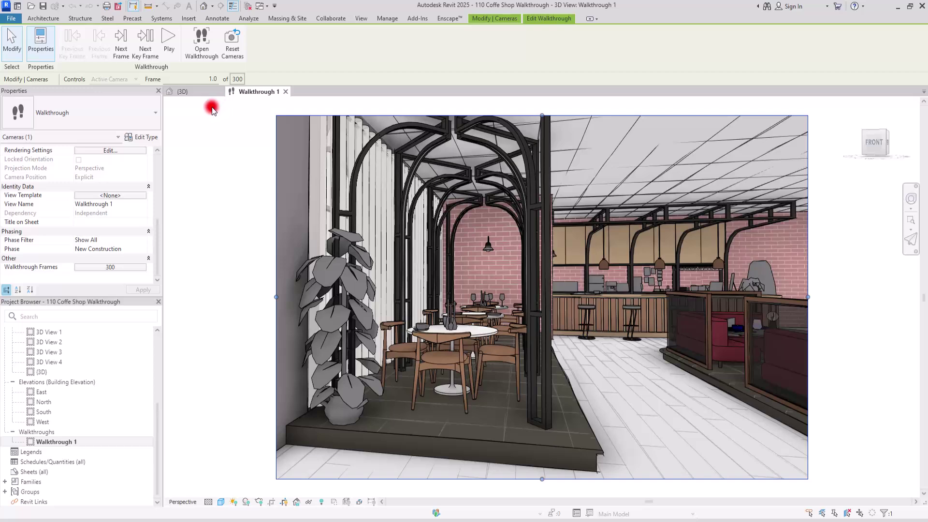
{"action": "left_click", "coordinate": [238, 79]}
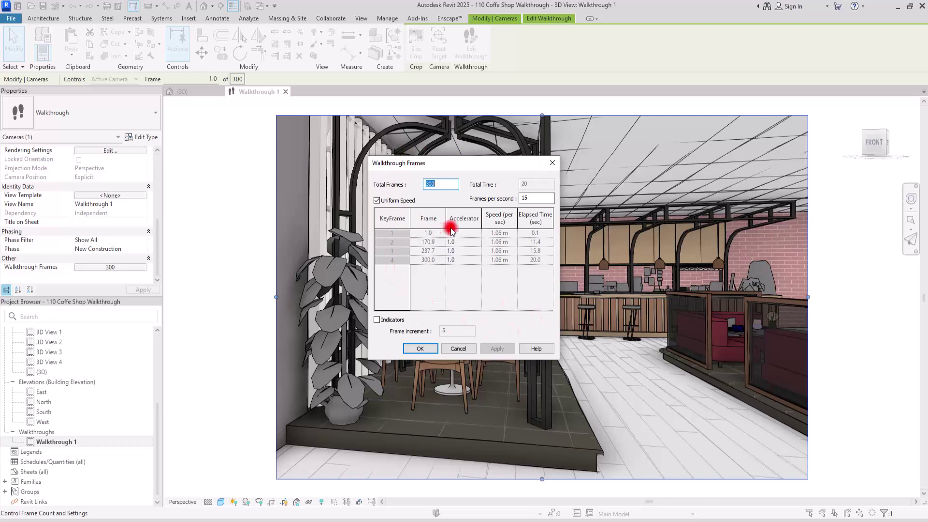
{"action": "left_click", "coordinate": [458, 349]}
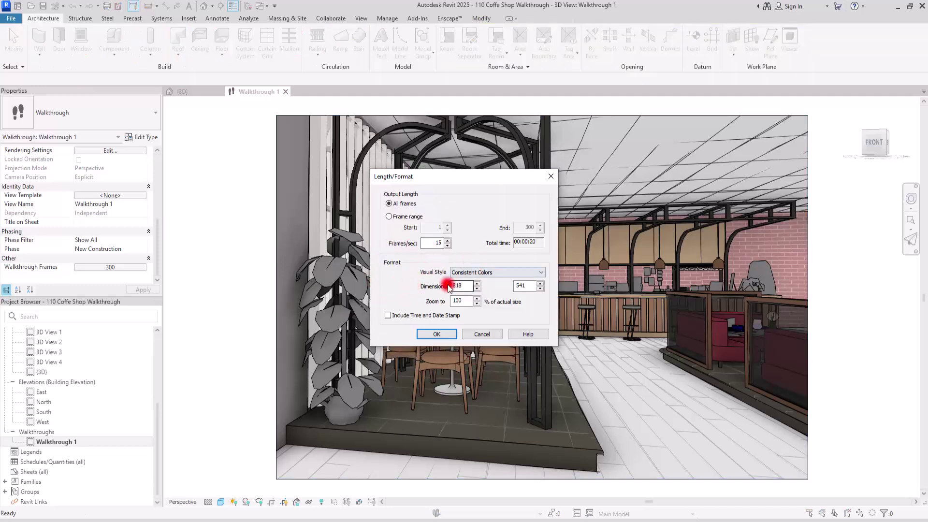
Look through the Visual Style list, keep Consistent Colors, and cancel Length/Format
{"action": "left_click", "coordinate": [499, 271]}
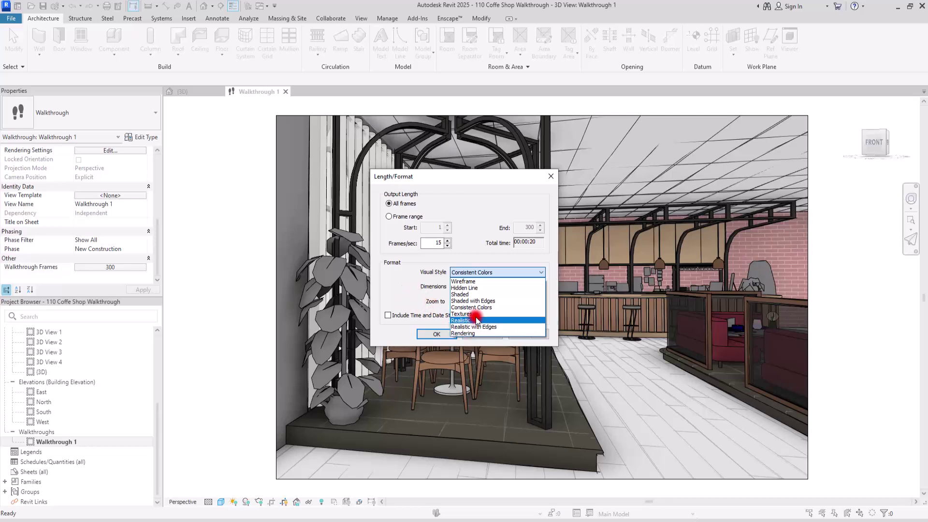
{"action": "left_click", "coordinate": [421, 267]}
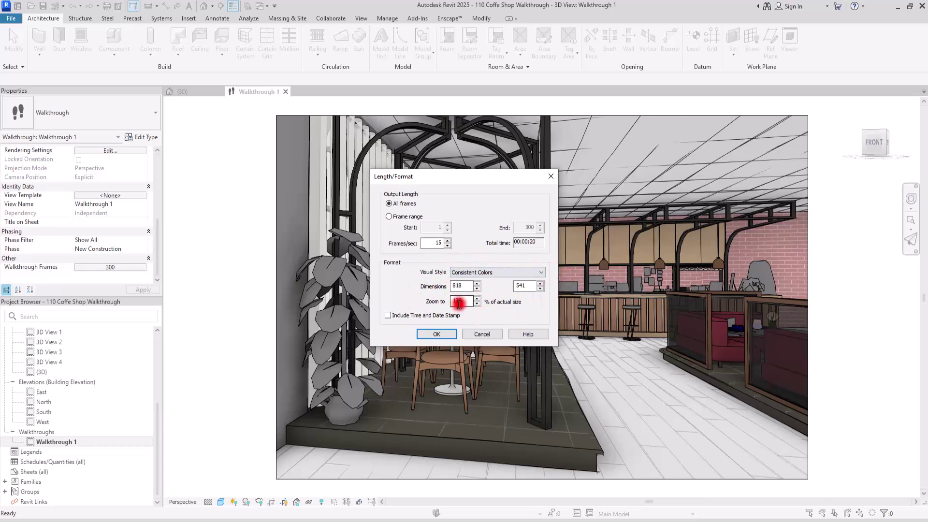
{"action": "left_click", "coordinate": [479, 335]}
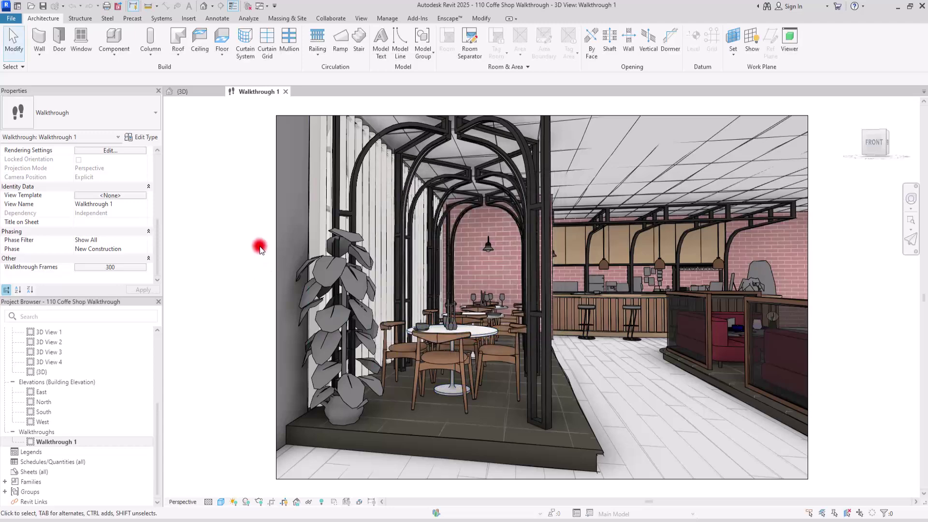
Select the walkthrough camera and review its Size Crop of 216 × 143 mm, then cancel
{"action": "left_click", "coordinate": [276, 240]}
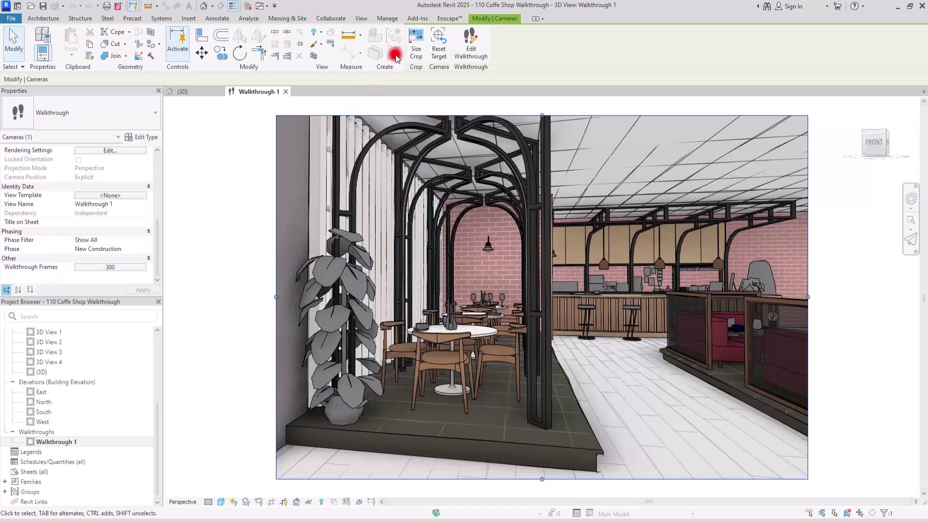
{"action": "left_click", "coordinate": [415, 37]}
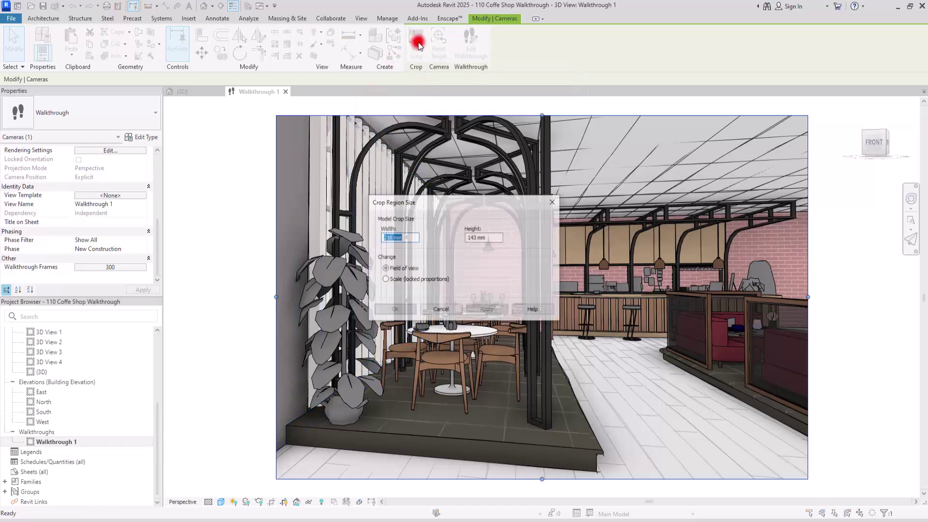
{"action": "left_click", "coordinate": [382, 238]}
{"action": "mouse_move", "coordinate": [382, 240]}
{"action": "left_mouse_down"}
{"action": "mouse_move", "coordinate": [518, 238]}
{"action": "mouse_move", "coordinate": [323, 217]}
{"action": "left_mouse_up"}
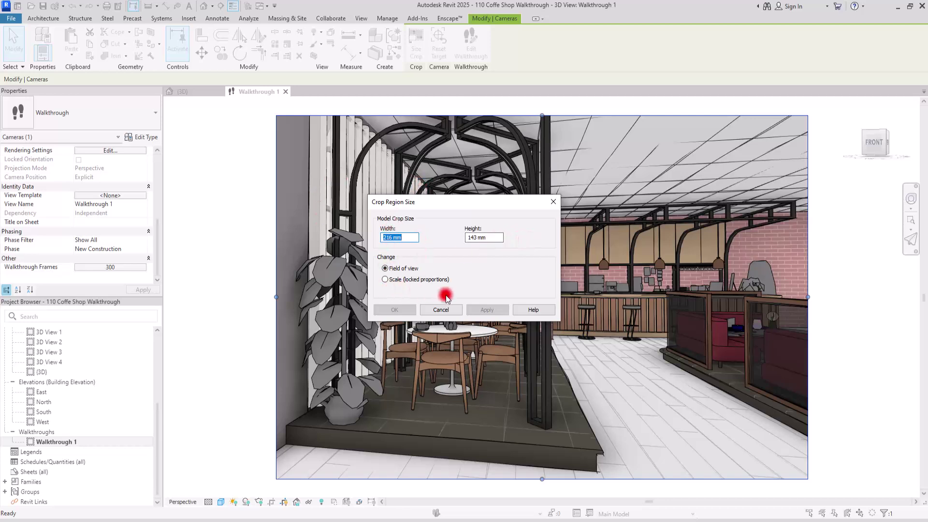
{"action": "left_click", "coordinate": [441, 310]}
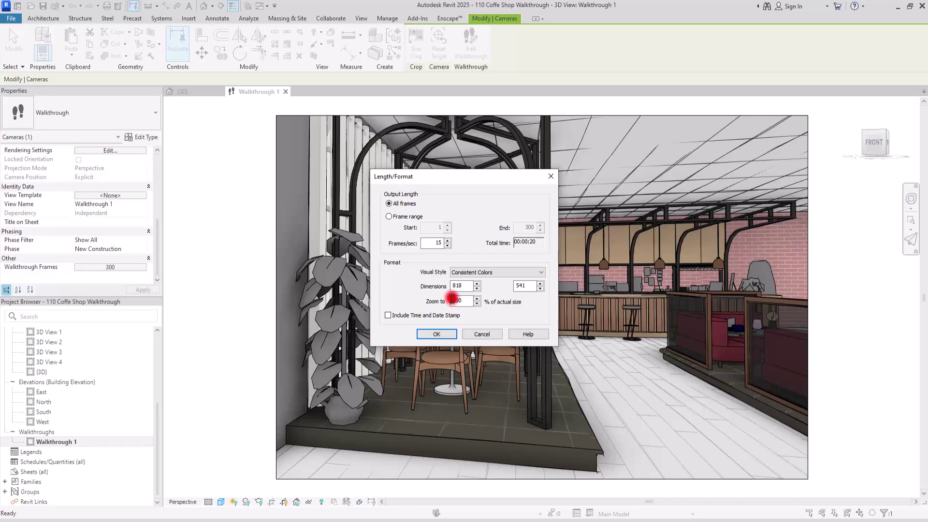
Review the Length/Format zoom value and confirm, then reopen and dismiss the settings
{"action": "left_click_drag", "start_coordinate": [451, 298], "coordinate": [455, 300]}
{"action": "mouse_move", "coordinate": [399, 326]}
{"action": "left_mouse_down"}
{"action": "mouse_move", "coordinate": [436, 317]}
{"action": "mouse_move", "coordinate": [384, 315]}
{"action": "mouse_move", "coordinate": [394, 315]}
{"action": "left_mouse_up"}
{"action": "left_click", "coordinate": [437, 334]}
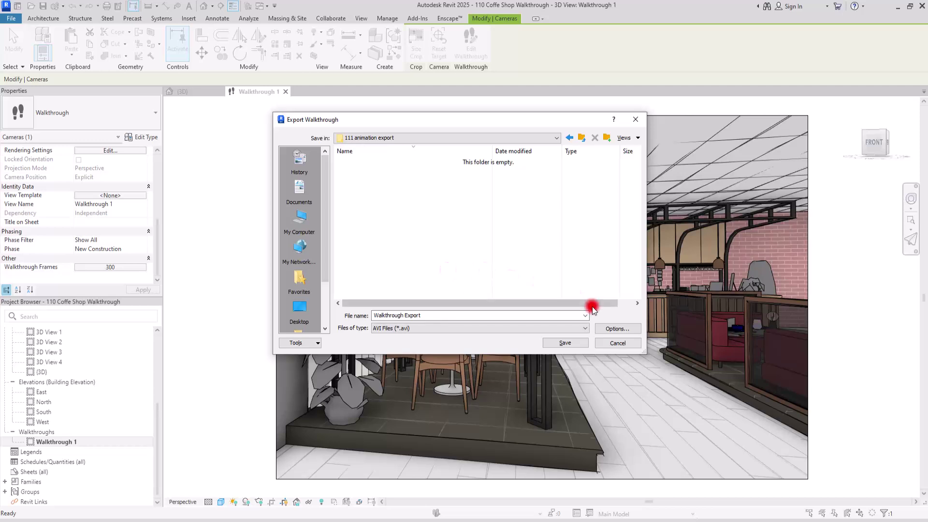
{"action": "left_click", "coordinate": [624, 330]}
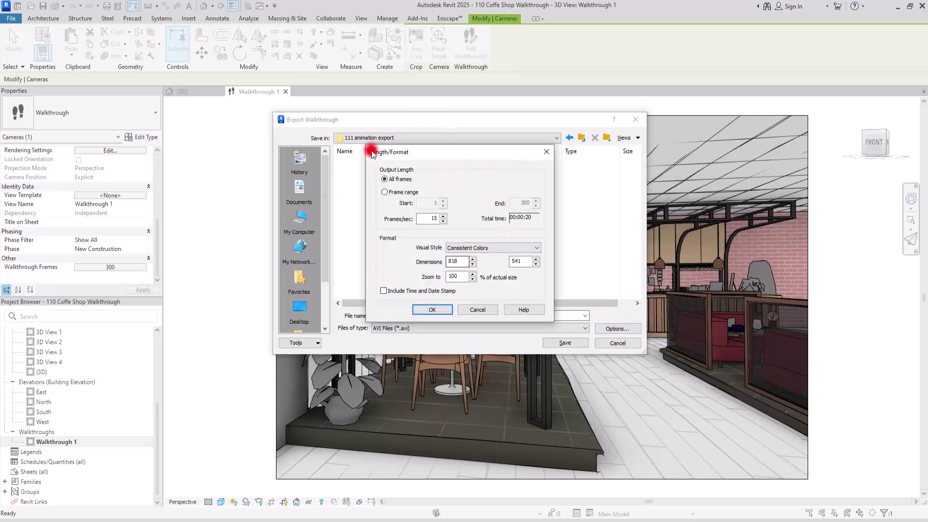
{"action": "left_click", "coordinate": [546, 153]}
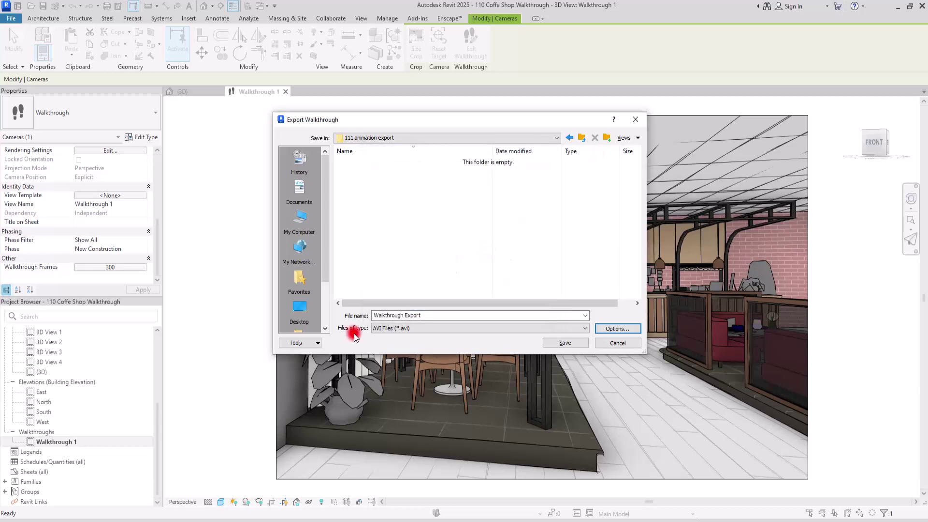
Keep AVI Files (*.avi) as the file type and save as Walkthrough Export
{"action": "left_click", "coordinate": [442, 329]}
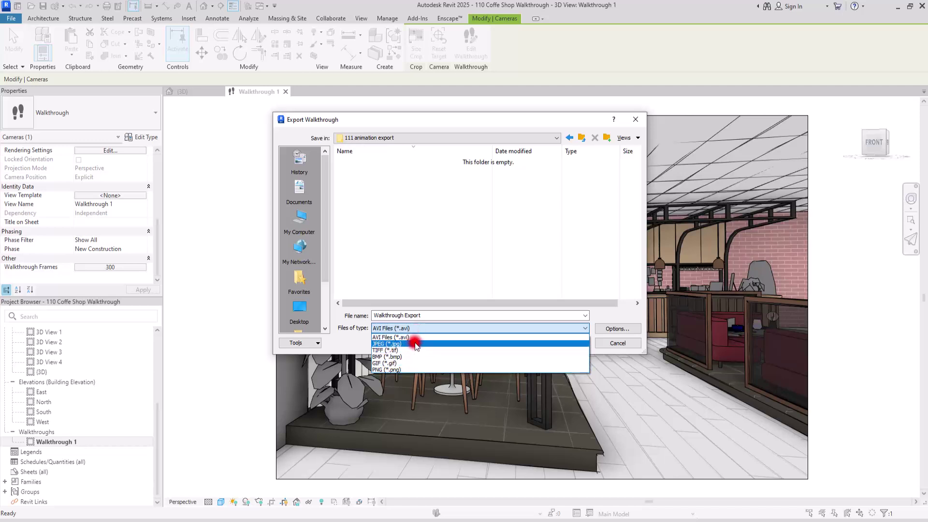
{"action": "left_click", "coordinate": [346, 340]}
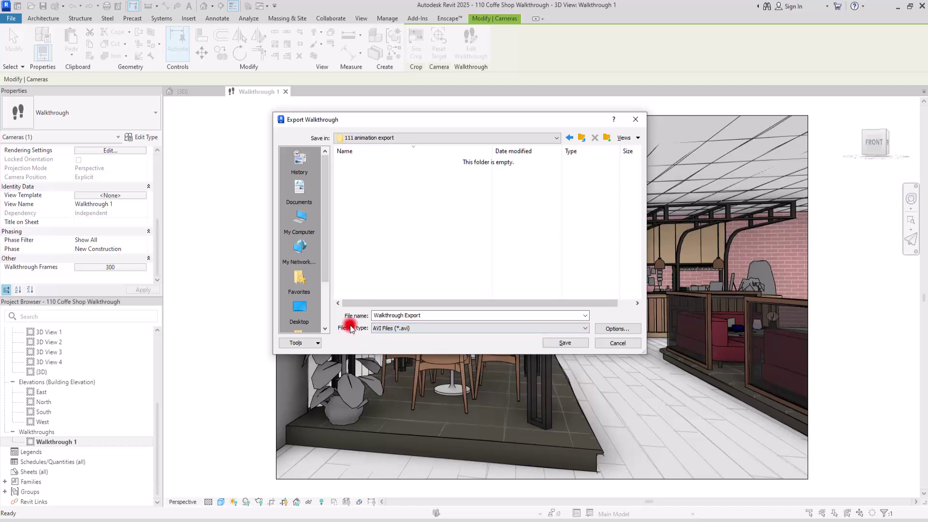
{"action": "left_click", "coordinate": [401, 328]}
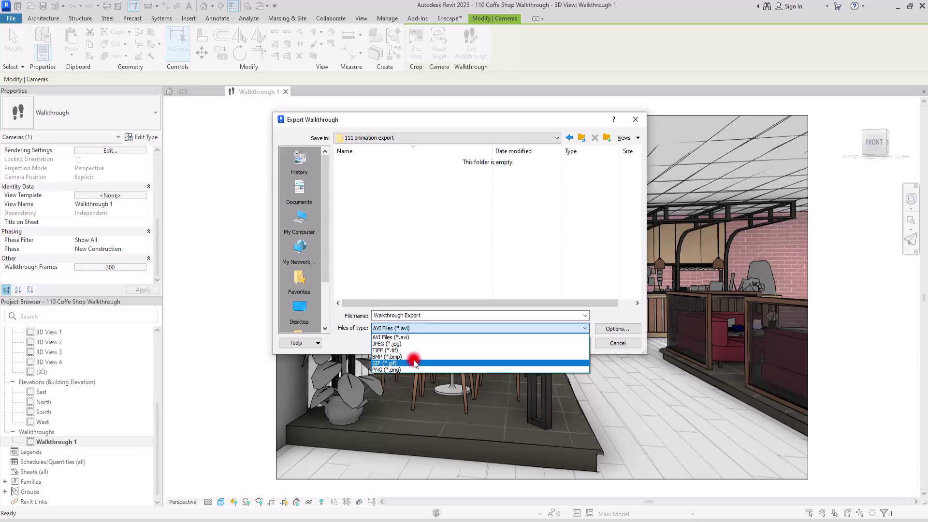
{"action": "left_click", "coordinate": [347, 338]}
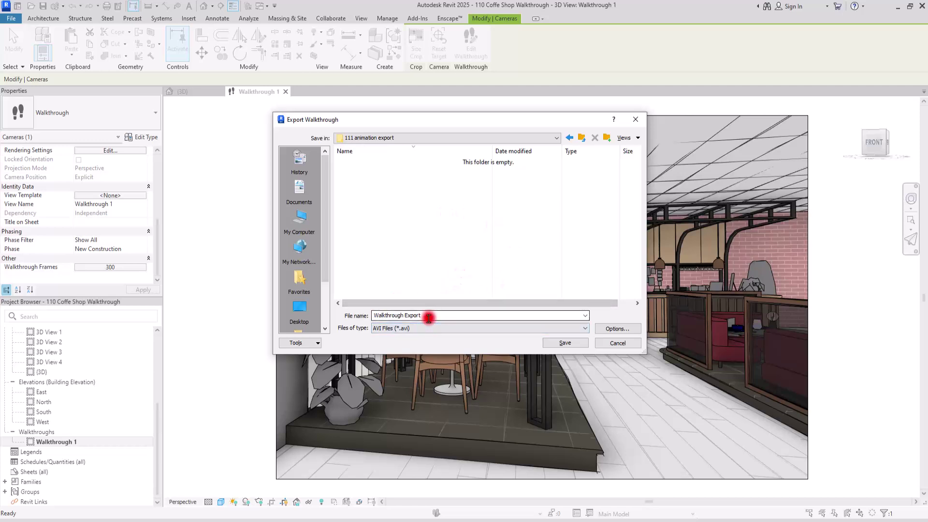
{"action": "left_click", "coordinate": [417, 327]}
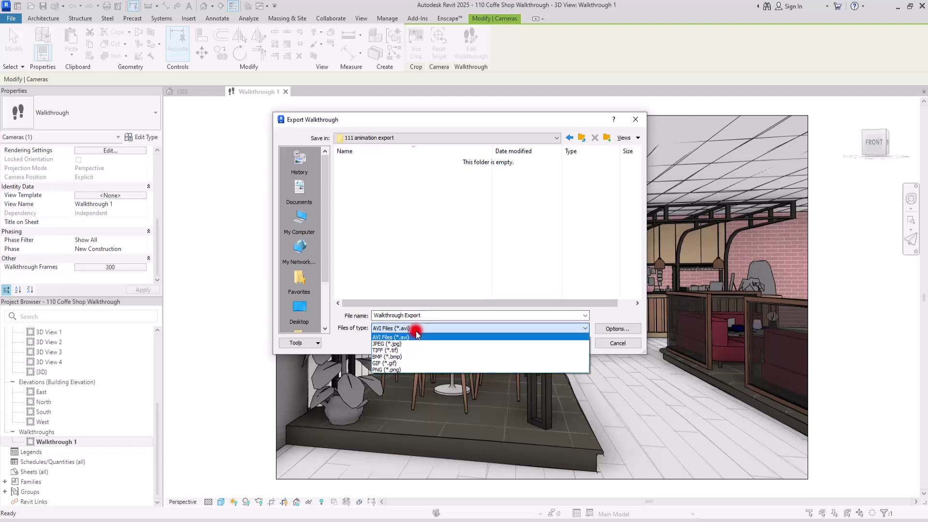
{"action": "left_click", "coordinate": [386, 337]}
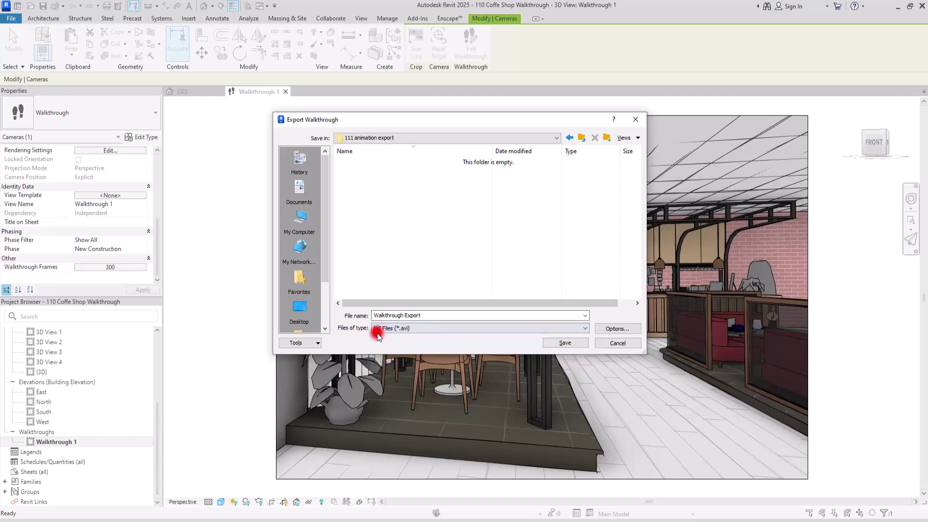
{"action": "left_click", "coordinate": [564, 341]}
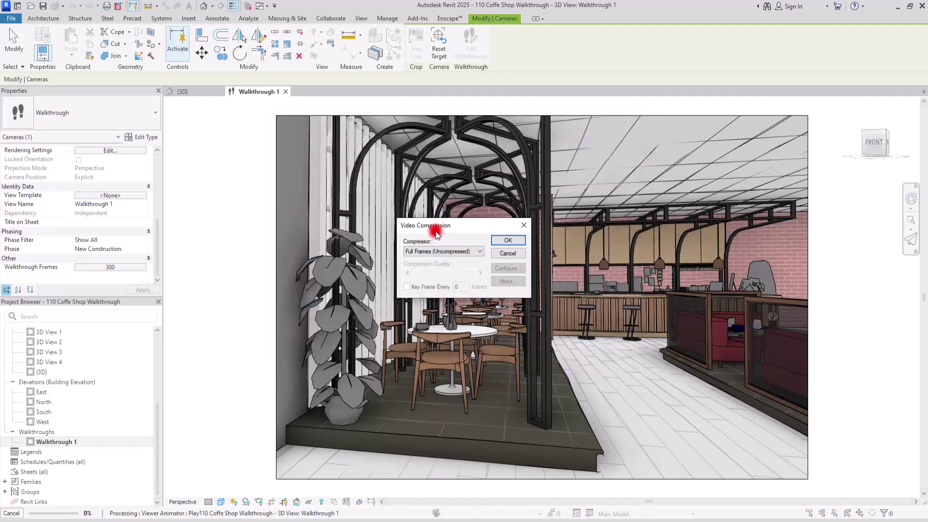
Review the compressor codecs, keep Full Frames (Uncompressed), and confirm to export the video
{"action": "left_click", "coordinate": [481, 251]}
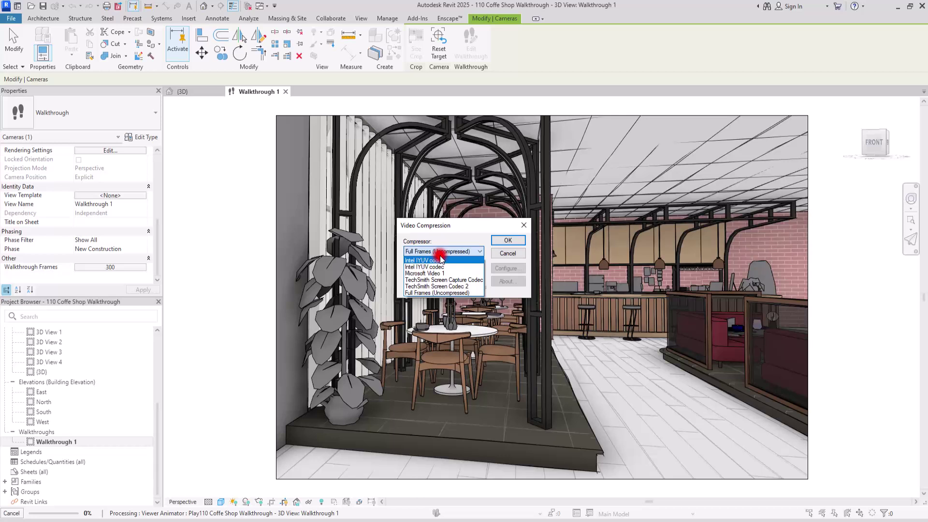
{"action": "left_click", "coordinate": [456, 248]}
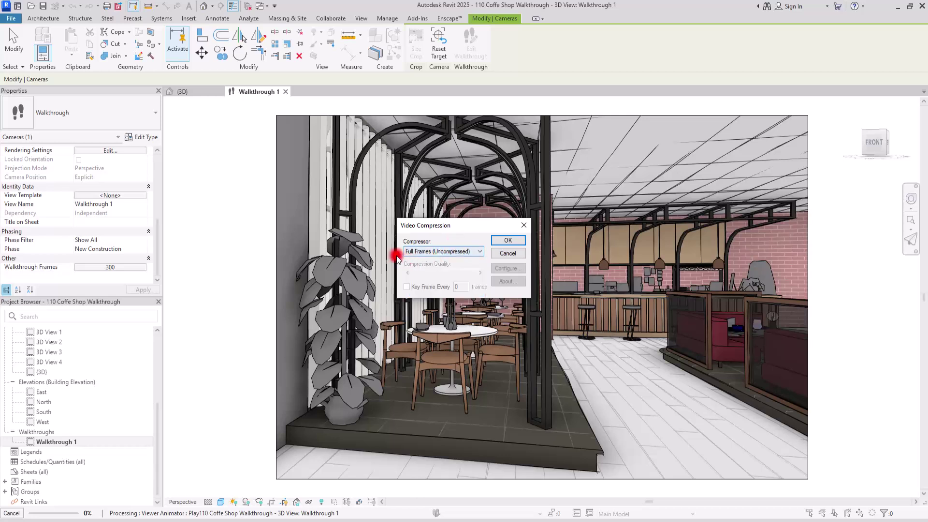
{"action": "left_click", "coordinate": [467, 251]}
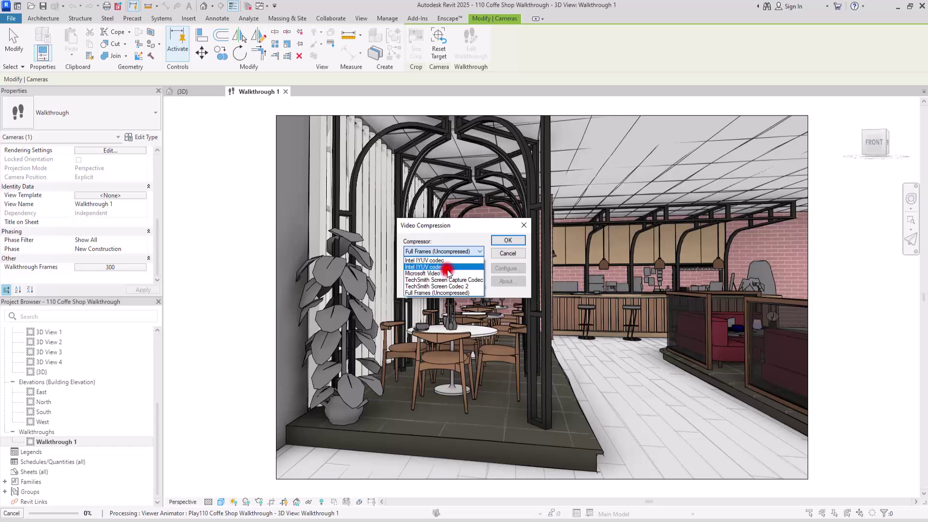
{"action": "left_click", "coordinate": [479, 237]}
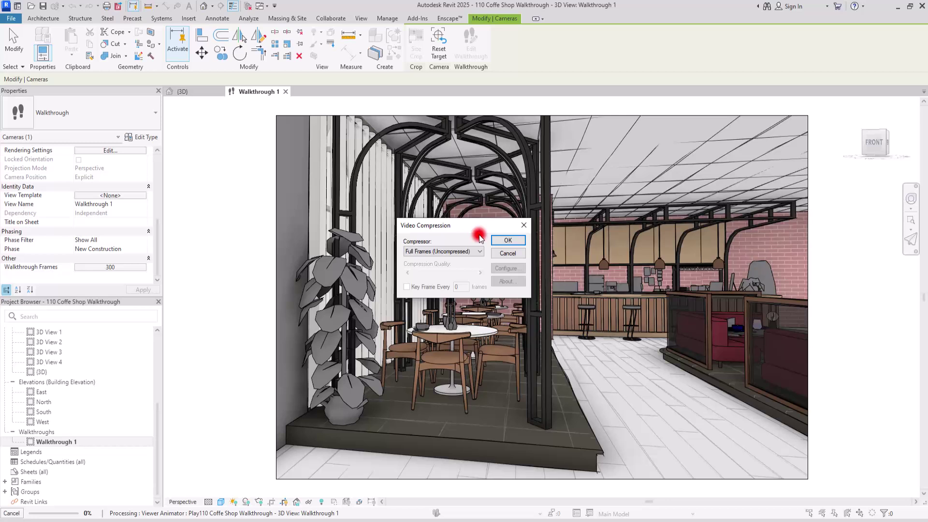
{"action": "left_click", "coordinate": [459, 251]}
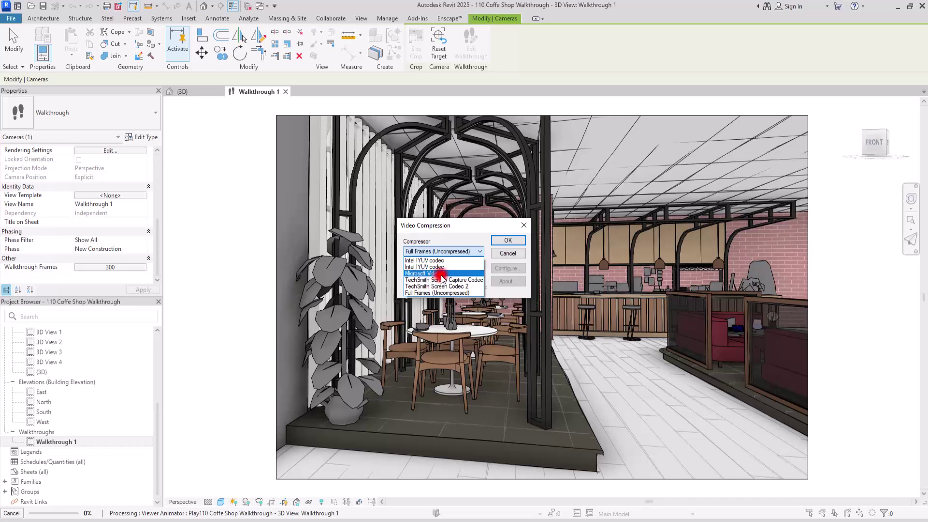
{"action": "left_click", "coordinate": [443, 234]}
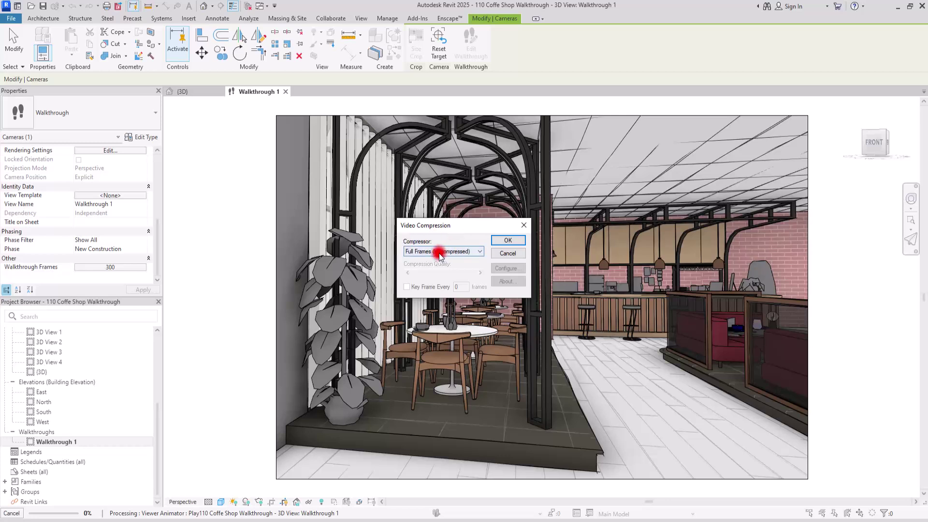
{"action": "left_click", "coordinate": [506, 240]}
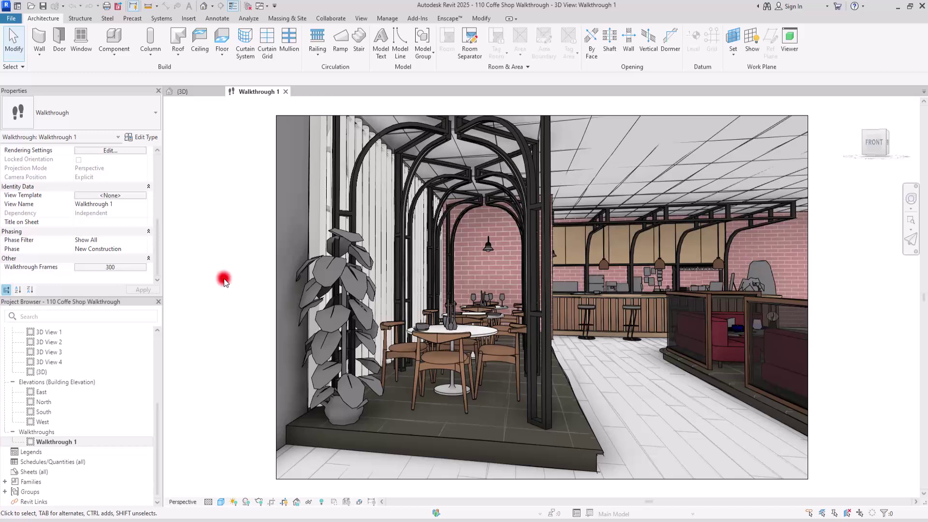
Open the Export Image dialog via File > Export > Images and Animations > Image
{"action": "left_click", "coordinate": [11, 18]}
{"action": "mouse_move", "coordinate": [58, 159]}
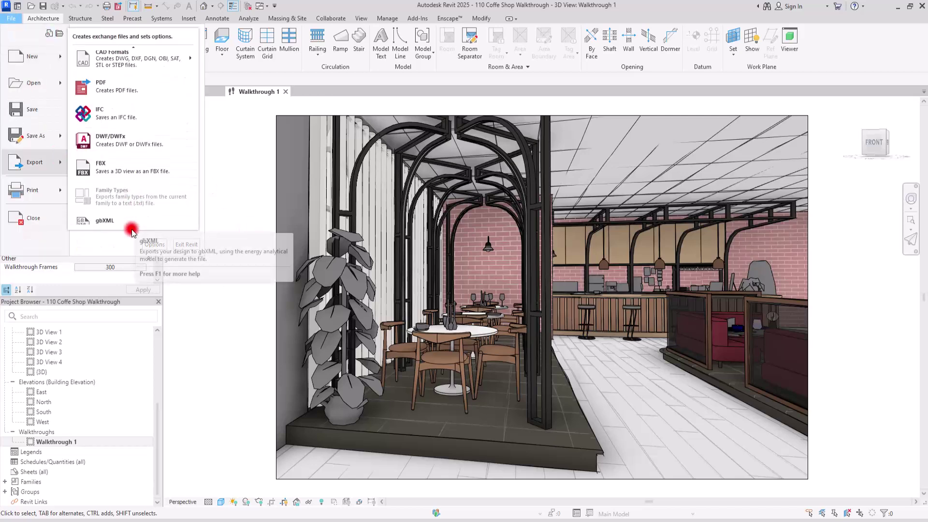
{"action": "scroll", "coordinate": [131, 227], "scroll_direction": "down", "scroll_amount": 3}
{"action": "mouse_move", "coordinate": [171, 160]}
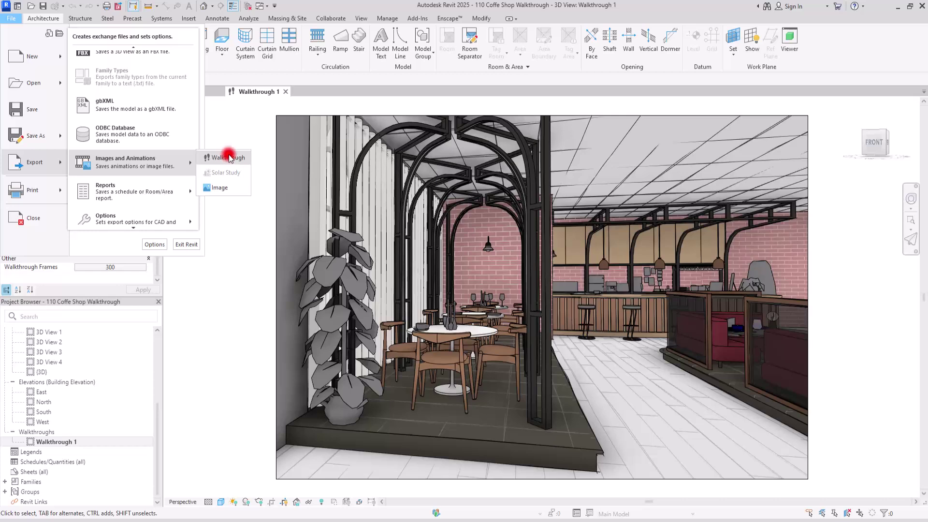
{"action": "scroll", "coordinate": [227, 164], "scroll_direction": "up", "scroll_amount": 1}
Set image size to Zoom to 50%, keep raster quality at 72, then cancel without exporting
{"action": "left_click", "coordinate": [228, 213]}
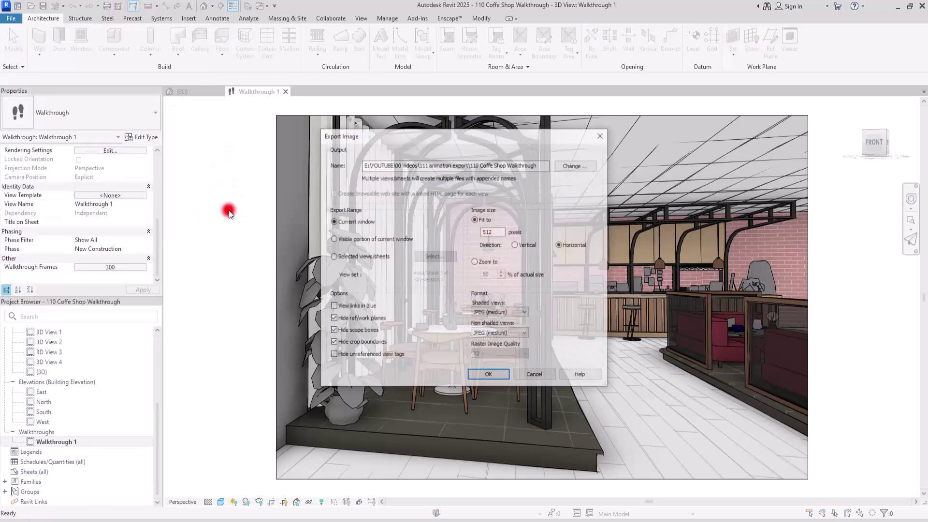
{"action": "left_click", "coordinate": [489, 263]}
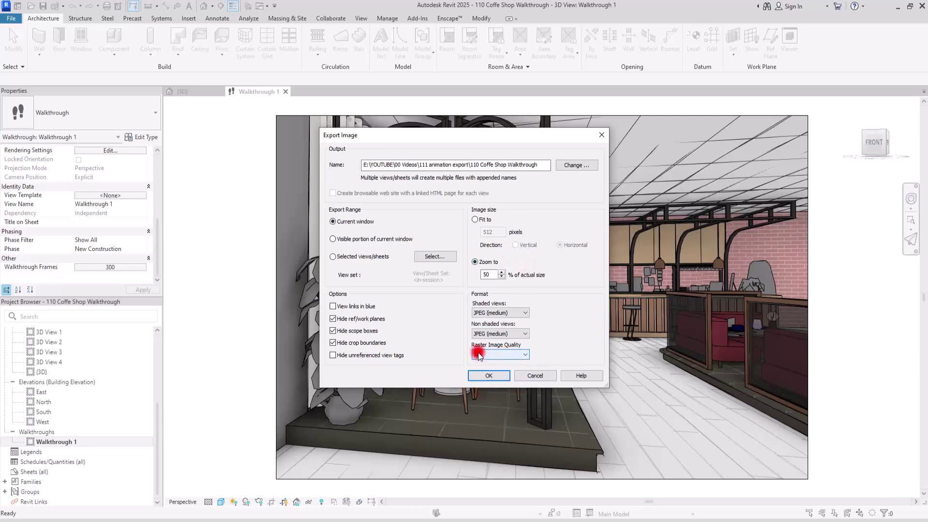
{"action": "left_click", "coordinate": [503, 355]}
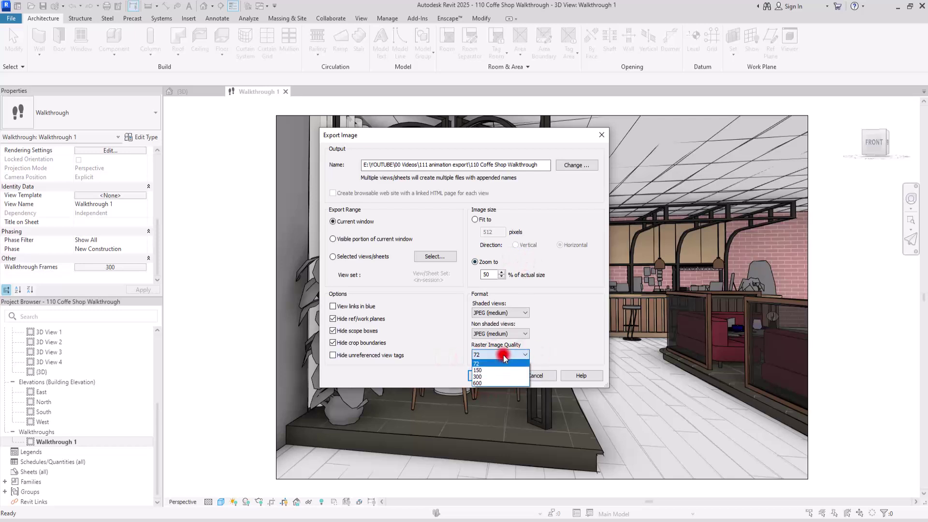
{"action": "left_click", "coordinate": [581, 323]}
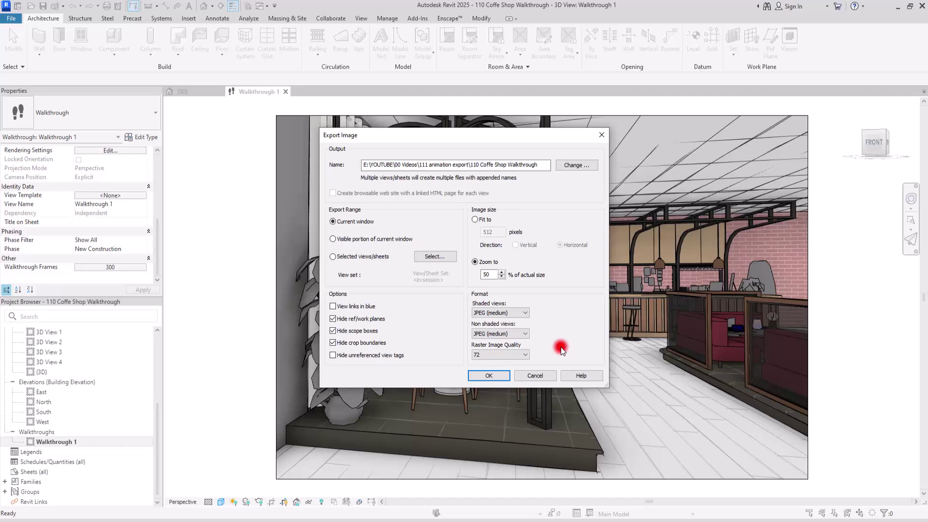
{"action": "left_click", "coordinate": [535, 375]}
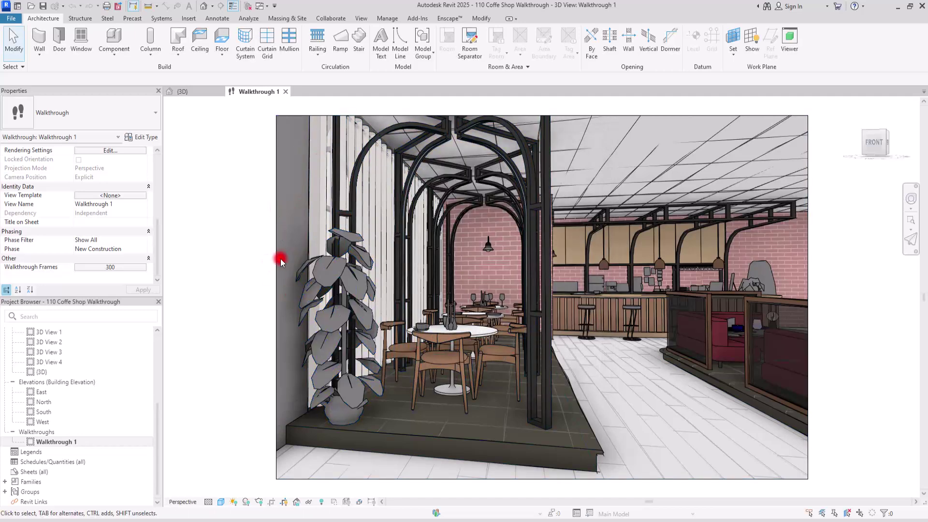
Edit the Walkthrough 1 camera and step it forward to frame 7 of 300
{"action": "left_click", "coordinate": [277, 233]}
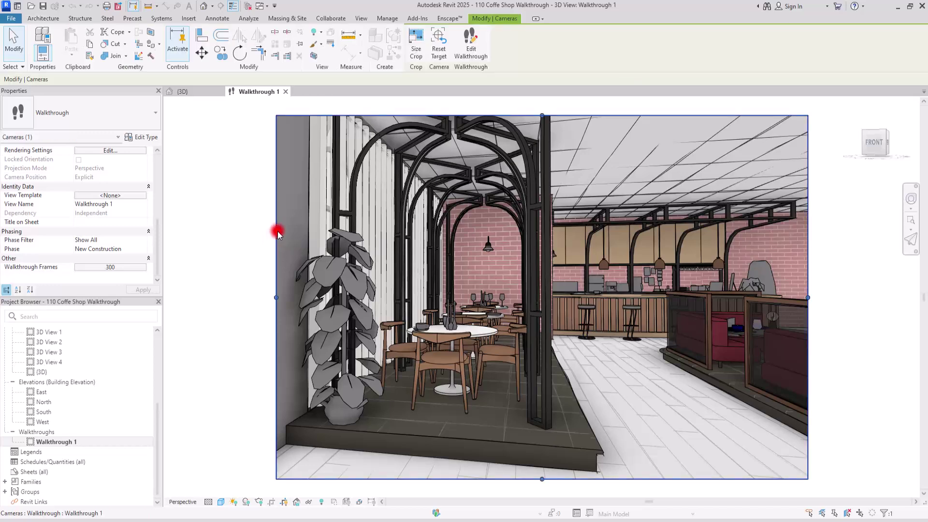
{"action": "left_click", "coordinate": [472, 42]}
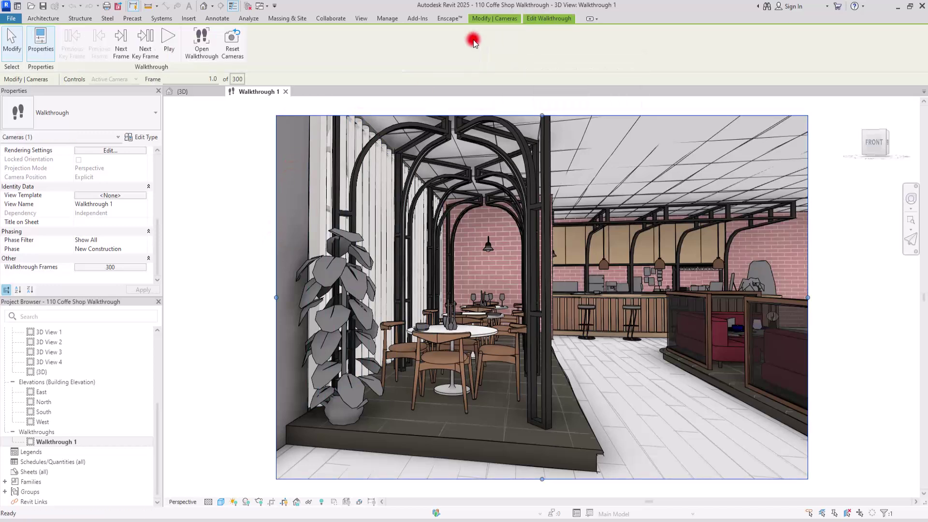
{"action": "left_click", "coordinate": [125, 39]}
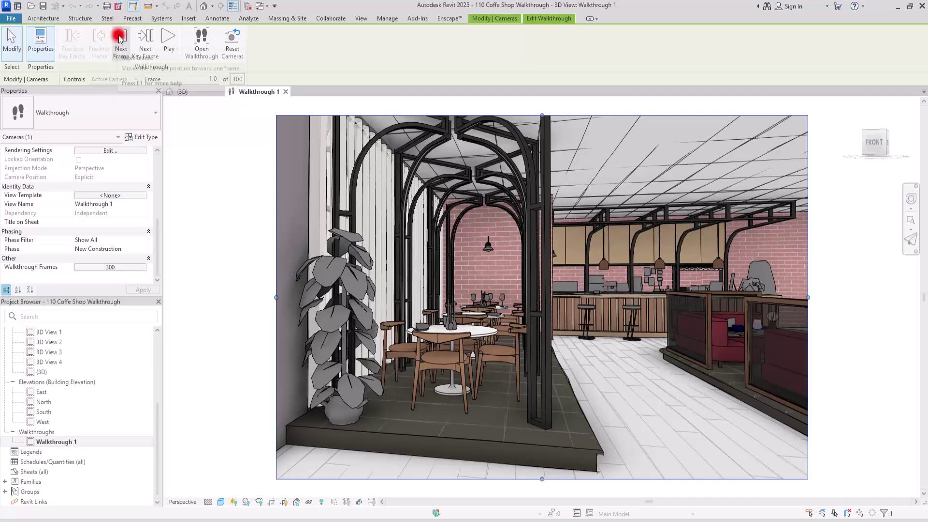
{"action": "left_click", "coordinate": [120, 38]}
{"action": "left_click", "coordinate": [120, 39]}
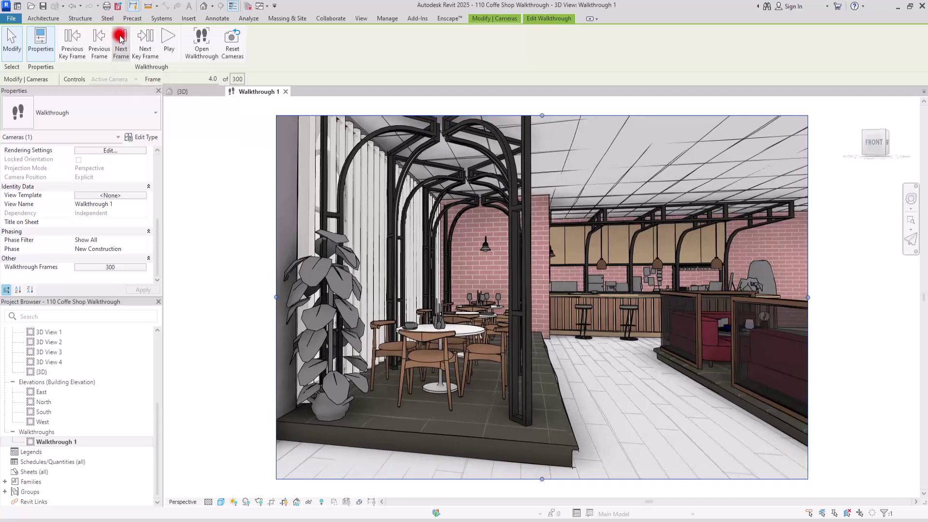
{"action": "left_click", "coordinate": [121, 39]}
{"action": "left_click", "coordinate": [120, 39]}
{"action": "left_click", "coordinate": [120, 38]}
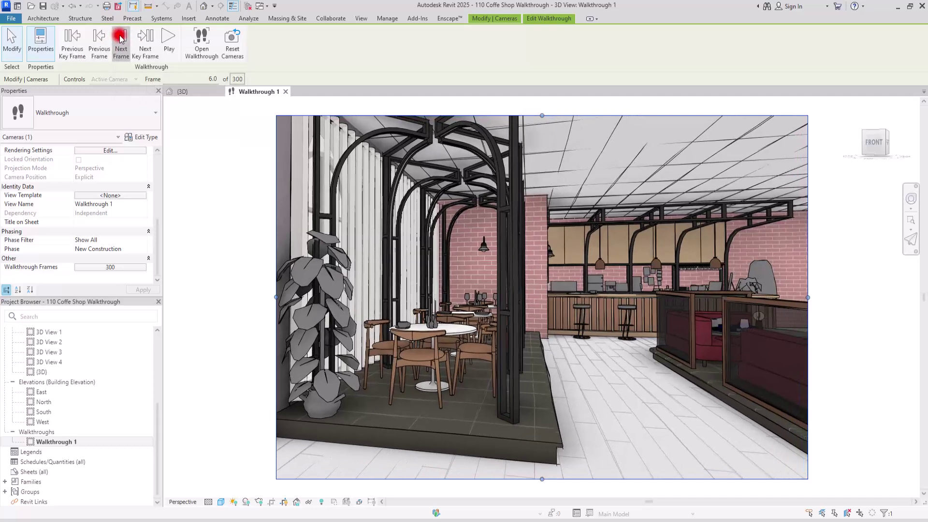
{"action": "left_click", "coordinate": [78, 130]}
{"action": "key", "text": "alt+f"}
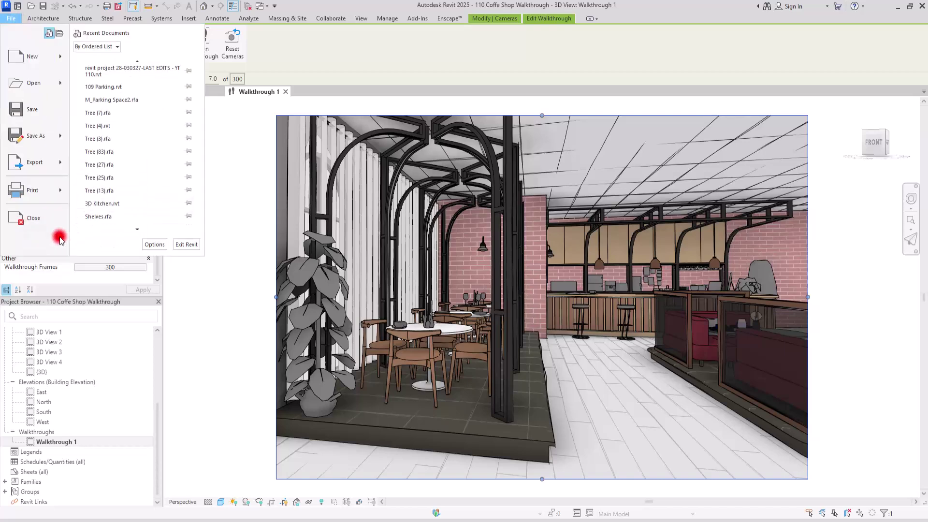
{"action": "left_click", "coordinate": [56, 156]}
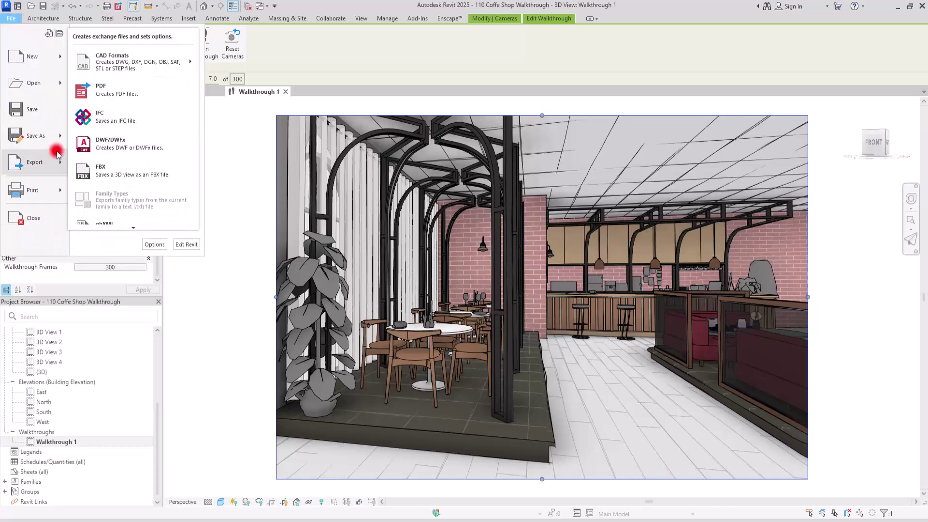
{"action": "left_click", "coordinate": [356, 59]}
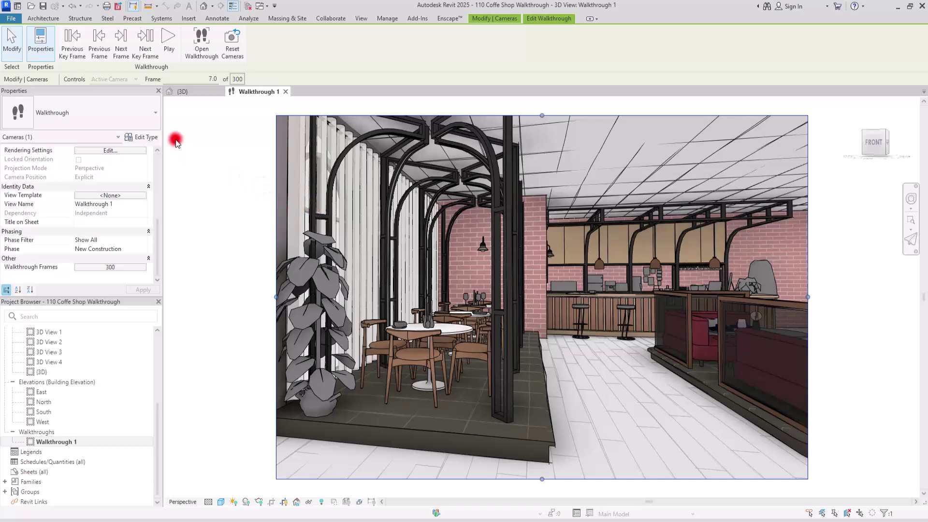
Switch the ribbon to Enscape to show its plug-in tools
{"action": "left_click", "coordinate": [449, 19]}
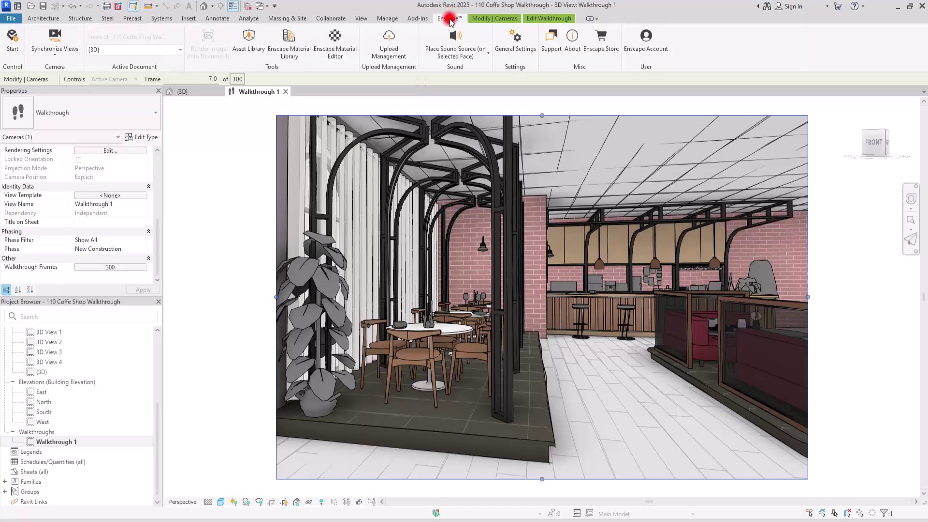